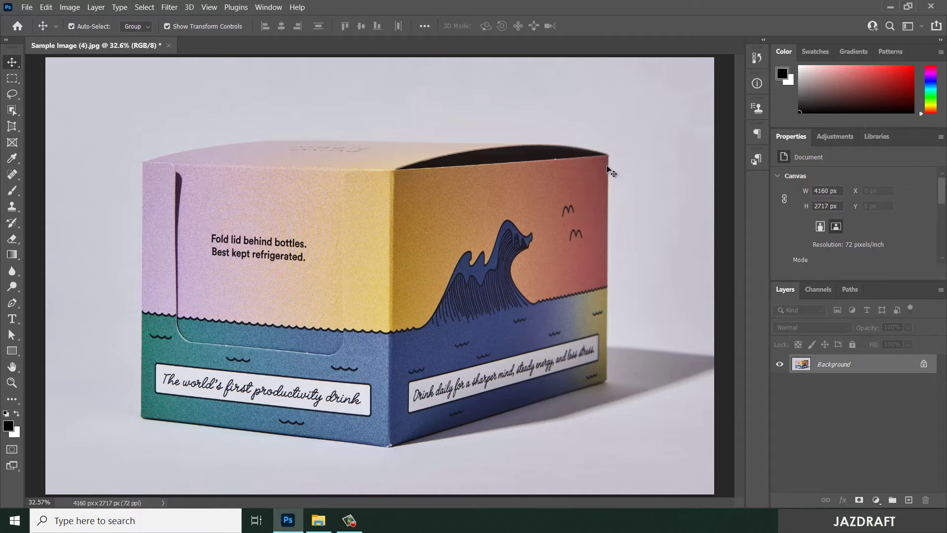
Step: Open the cropping tools group in the toolbar to reach the Perspective Crop Tool
left_click(11, 128)
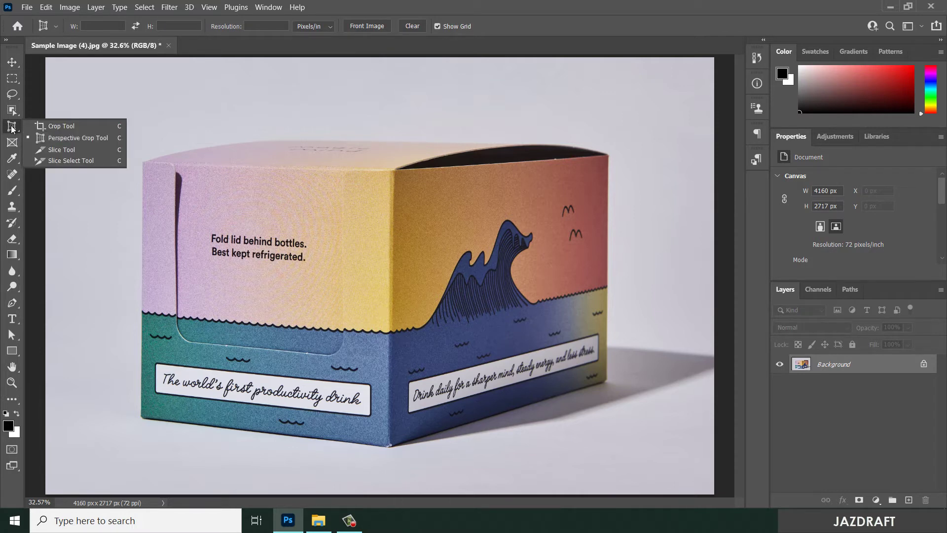
Step: Choose Perspective Crop, mark the wave side's four corners, and commit a 1401 × 1691 px crop
left_click(64, 140)
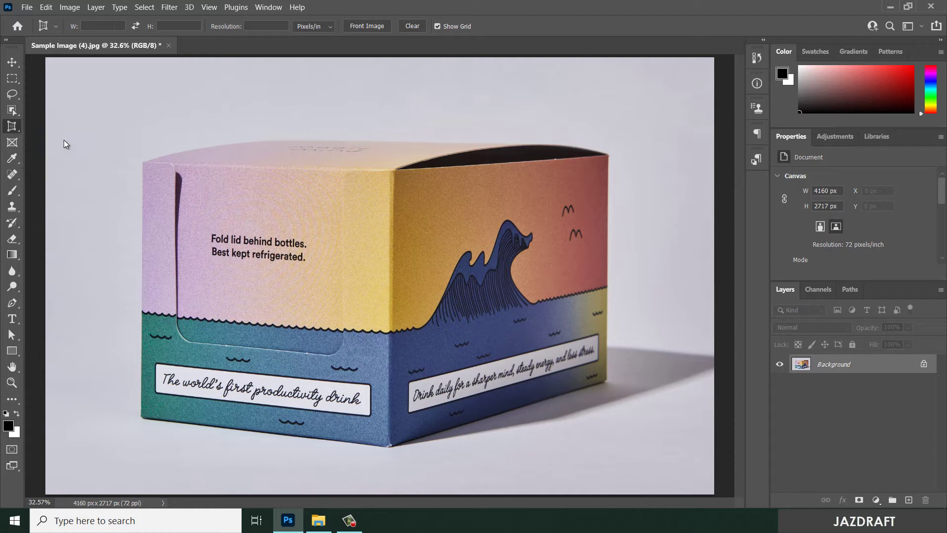
left_click(394, 170)
left_click(586, 170)
left_click(607, 157)
left_click(605, 379)
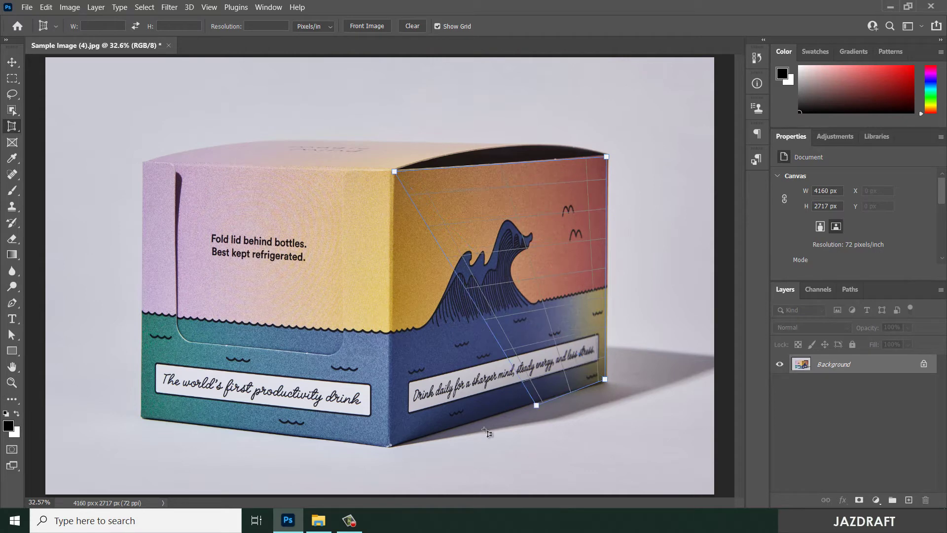
left_click(390, 443)
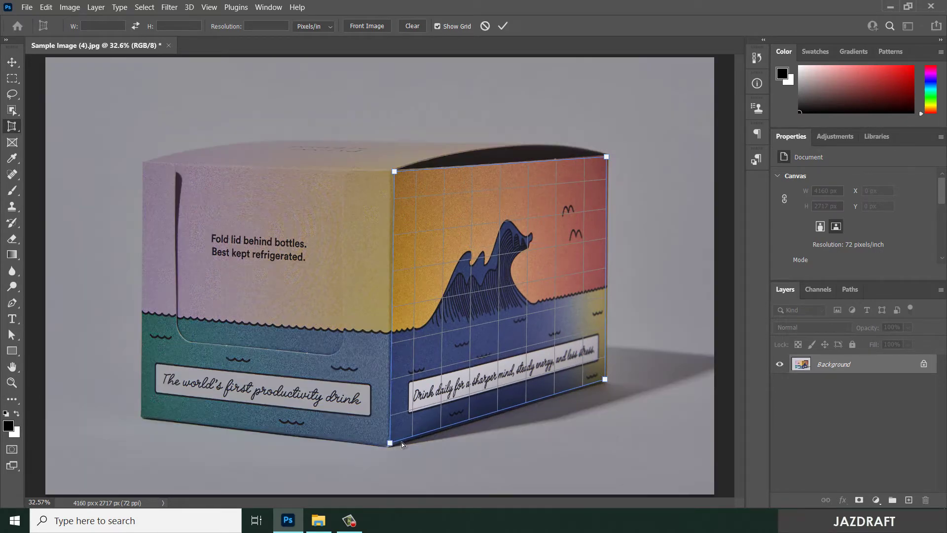
left_click(502, 28)
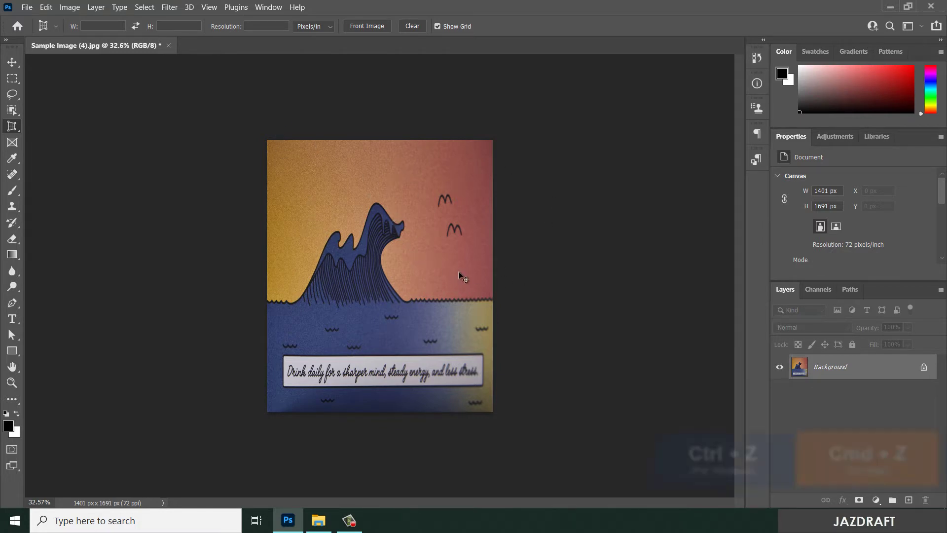
Step: Undo, then re-crop the wave side's four corners at 8 × 4 in, giving 3405 × 1703 px
key("ctrl+z")
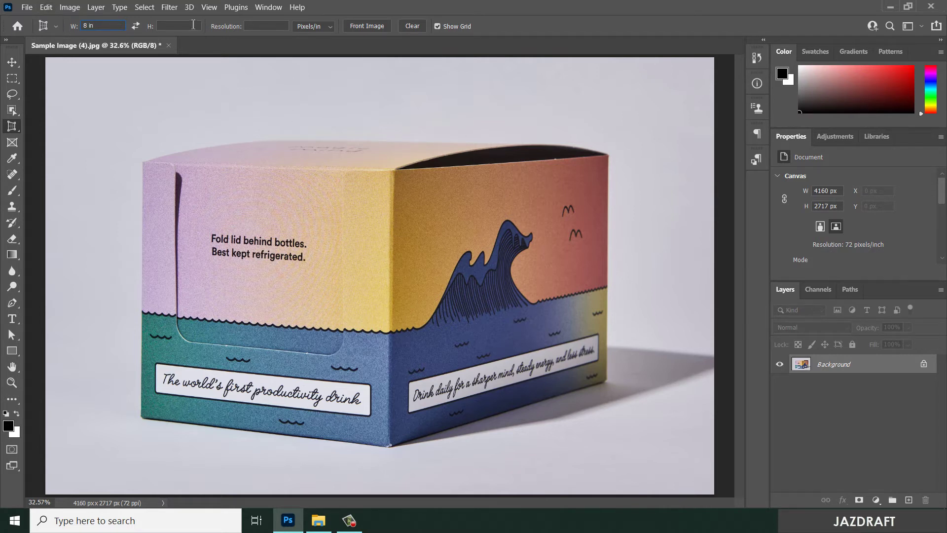
type("4 in")
left_click(394, 170)
left_click(609, 156)
left_click(606, 380)
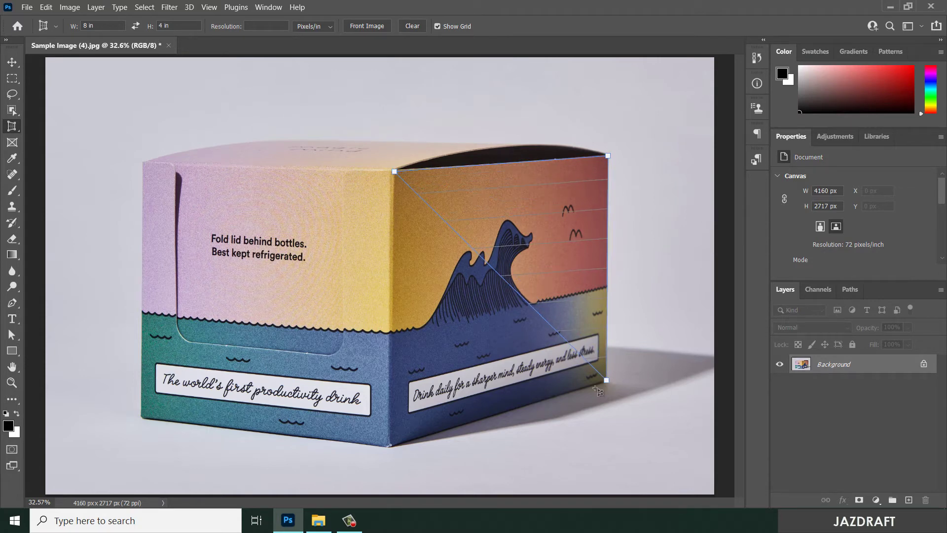
left_click(390, 445)
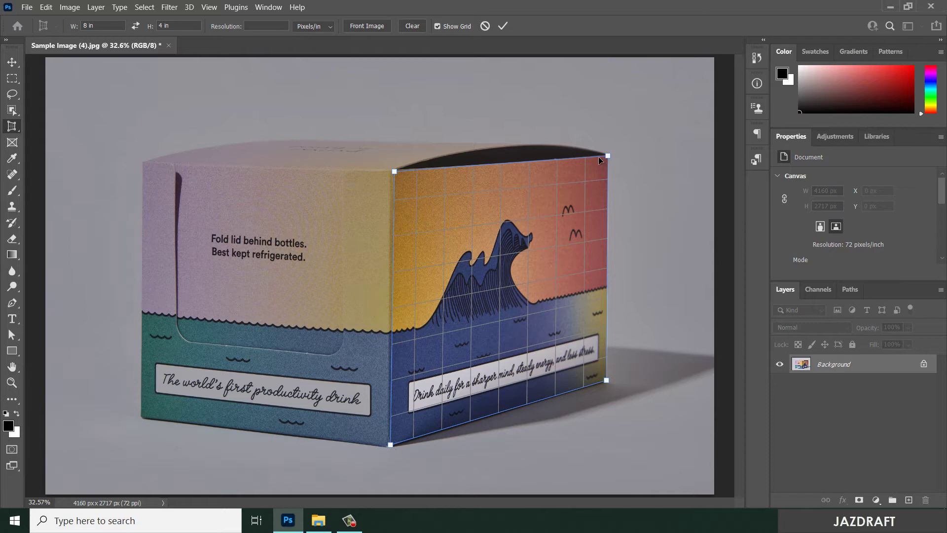
left_click(504, 27)
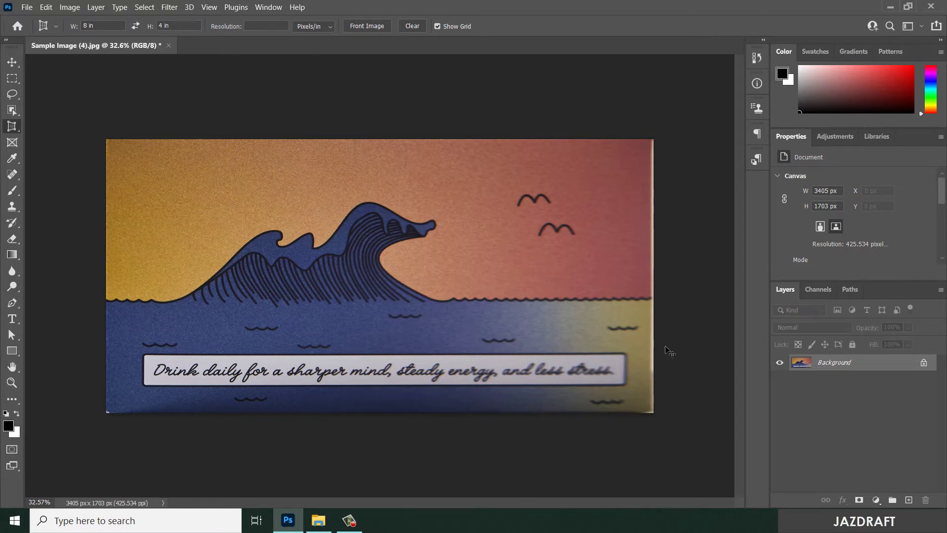
Step: Undo the crop and set the crop width to 1000 px and height to 400 px
key("ctrl+z")
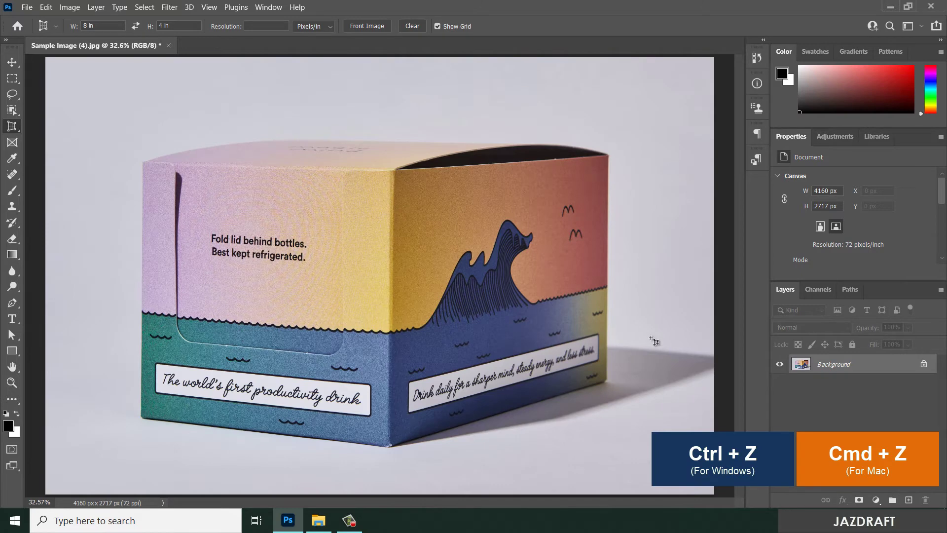
left_click(110, 26)
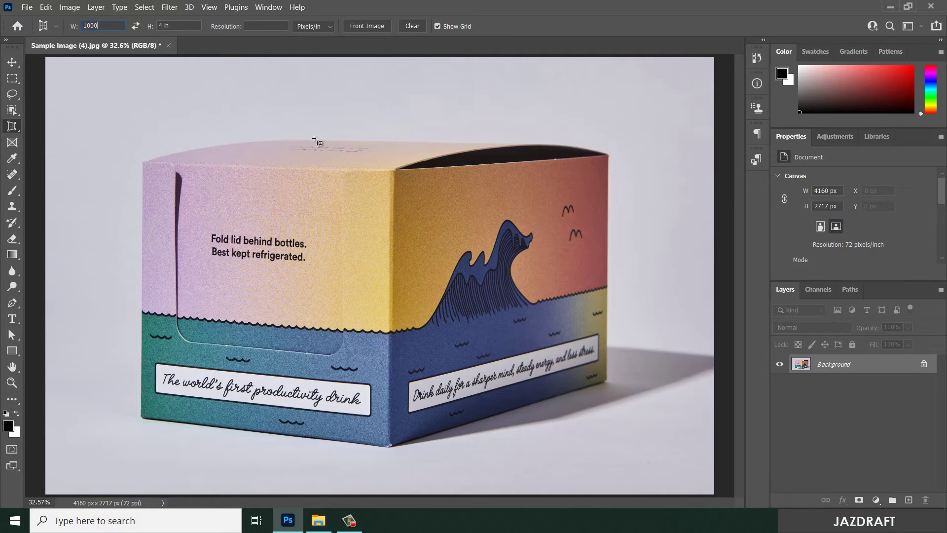
type("1000 px")
key("Tab")
Step: Reselect Perspective Crop and crop the wave side's four corners into a 1000 × 401 px image
right_click(19, 128)
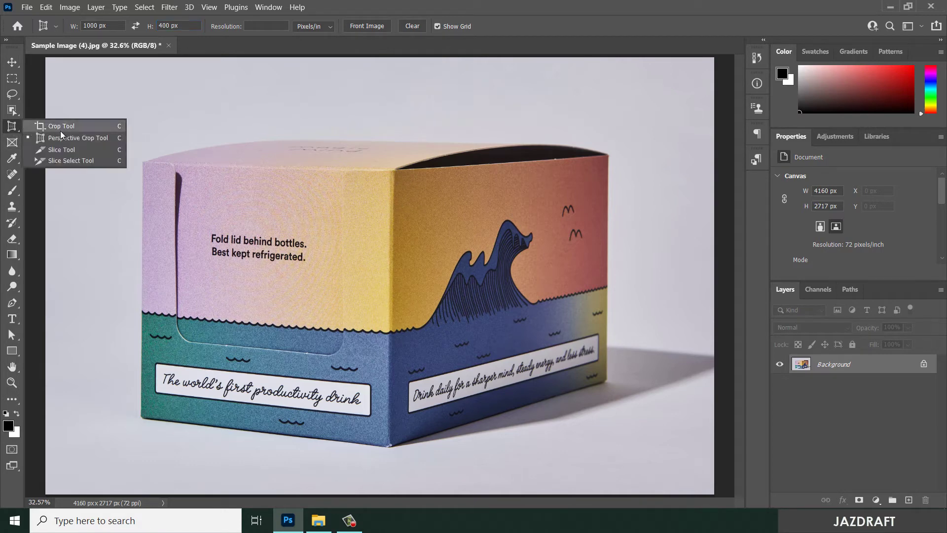
left_click(79, 136)
left_click(395, 173)
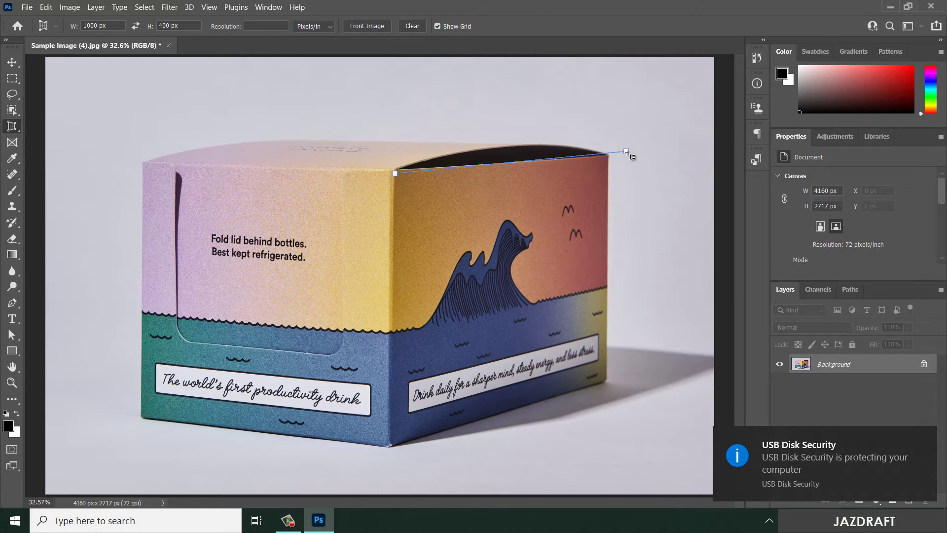
left_click(607, 157)
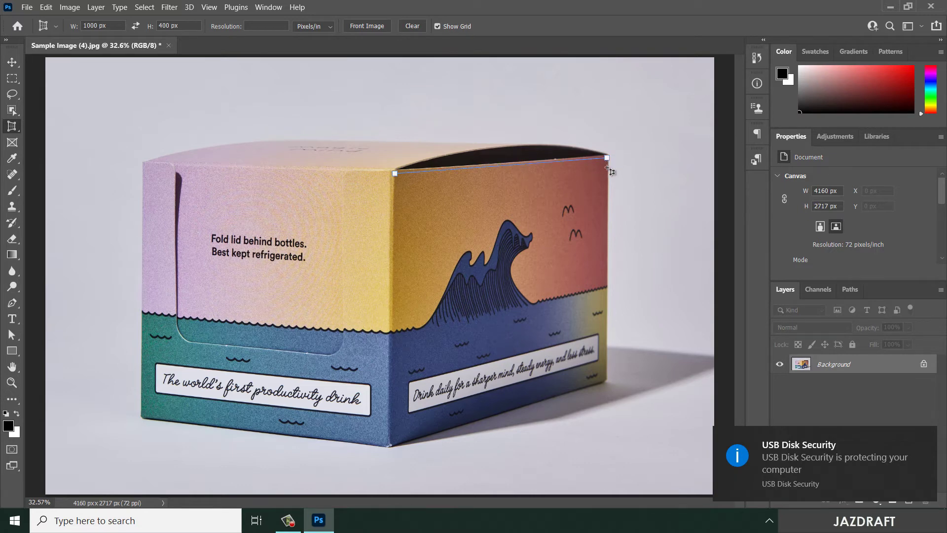
left_click(605, 377)
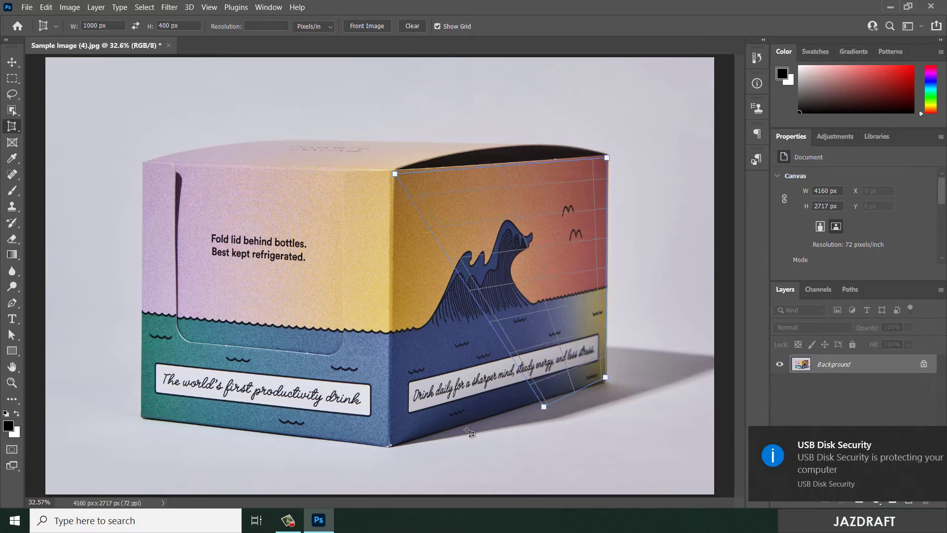
left_click(392, 443)
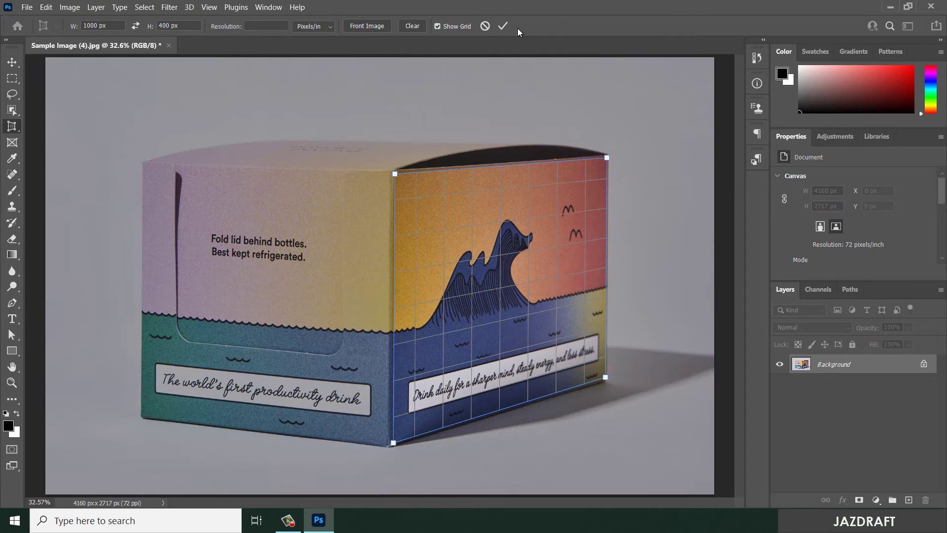
left_click(503, 25)
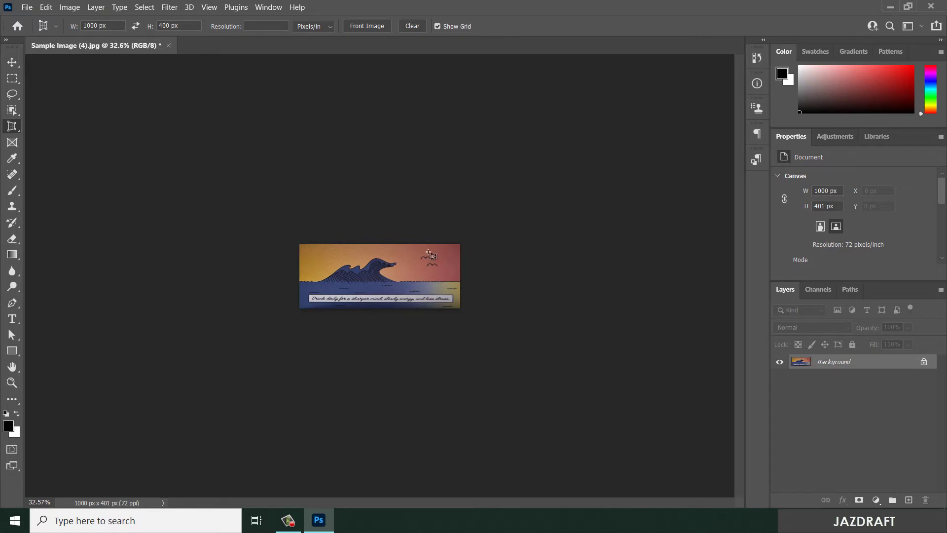
Step: Undo and re-crop the wave side's four corners at 300 pixels/inch resolution
key("ctrl+z")
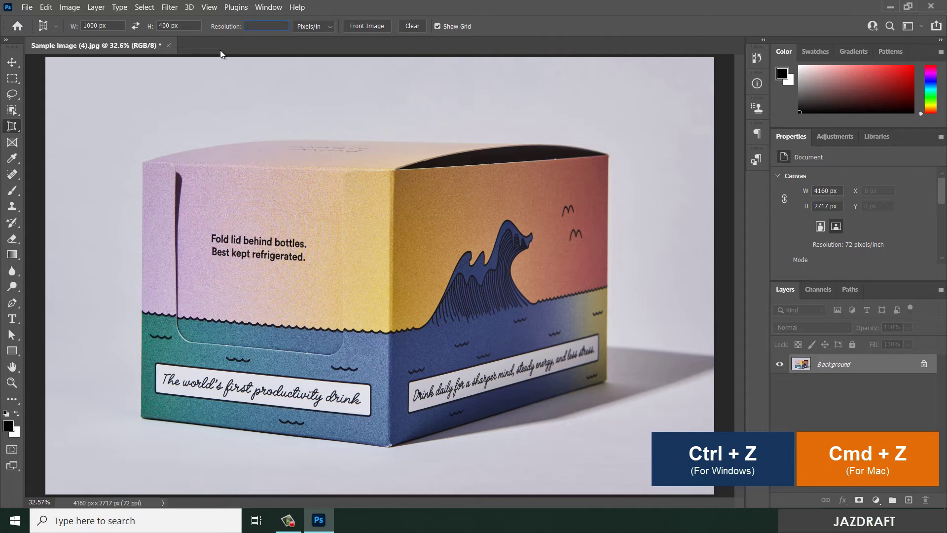
type("300")
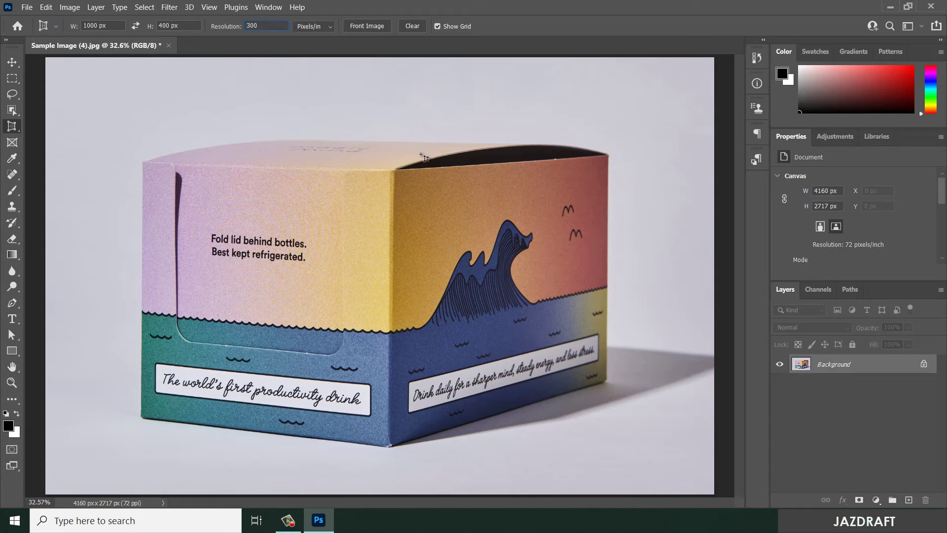
left_click(394, 171)
left_click(585, 165)
left_click(607, 155)
left_click(605, 383)
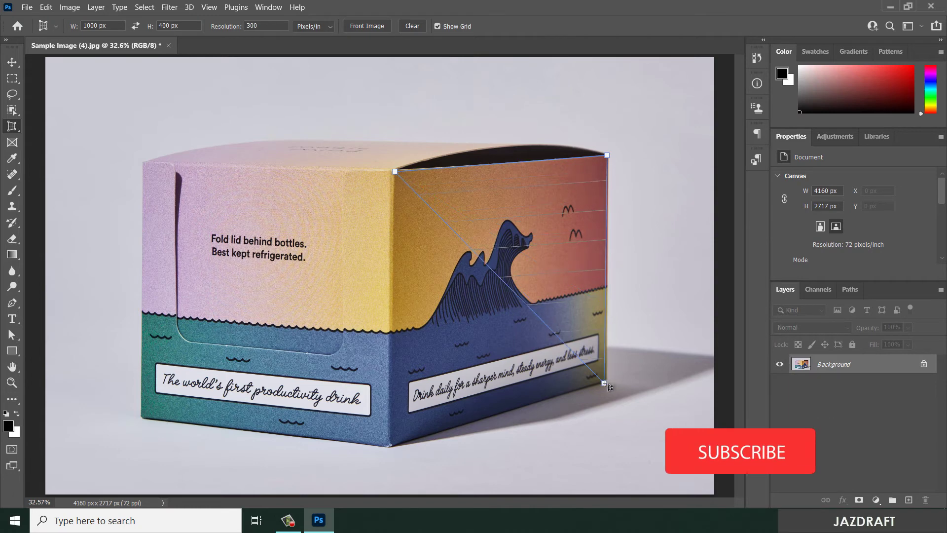
left_click(390, 445)
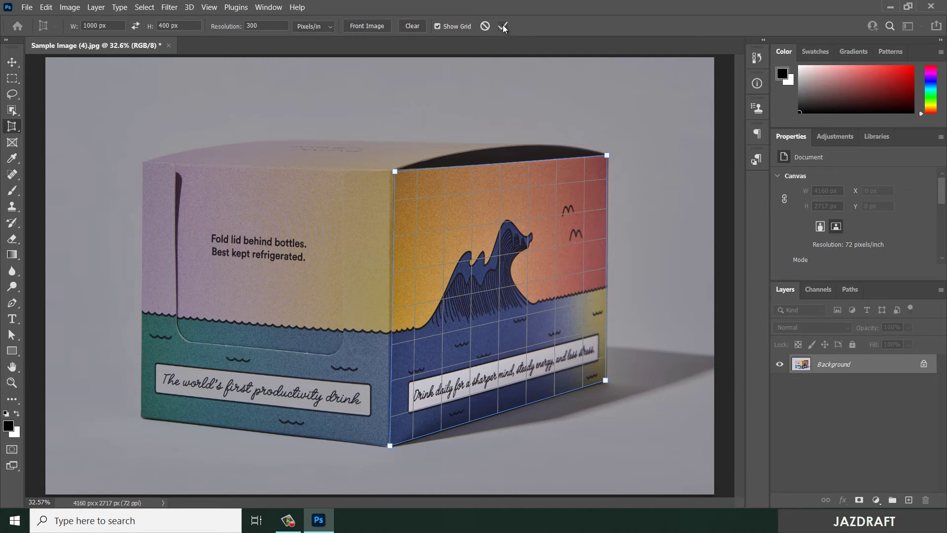
left_click(503, 26)
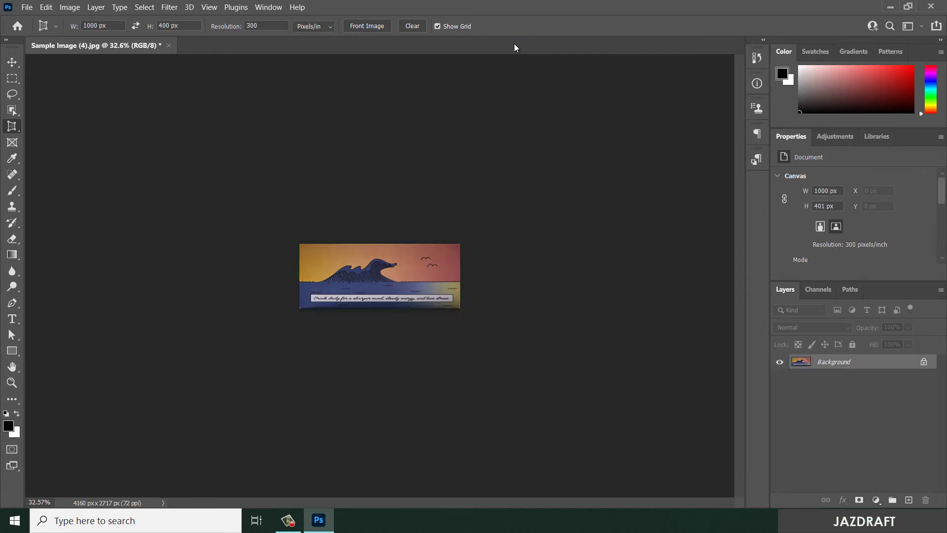
Step: View the 1000 × 401 px result at actual pixels, then undo it and fit the original photo on screen
key("ctrl+1")
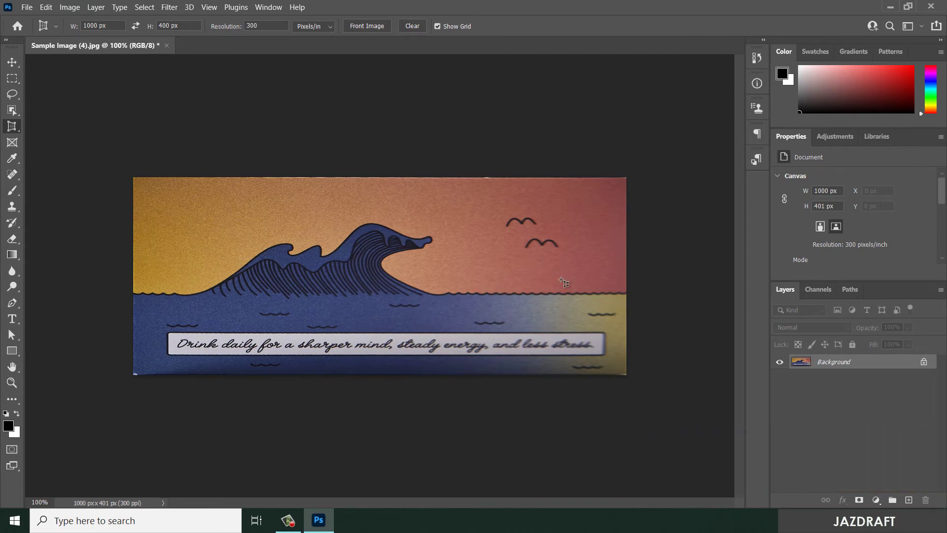
key("ctrl+z")
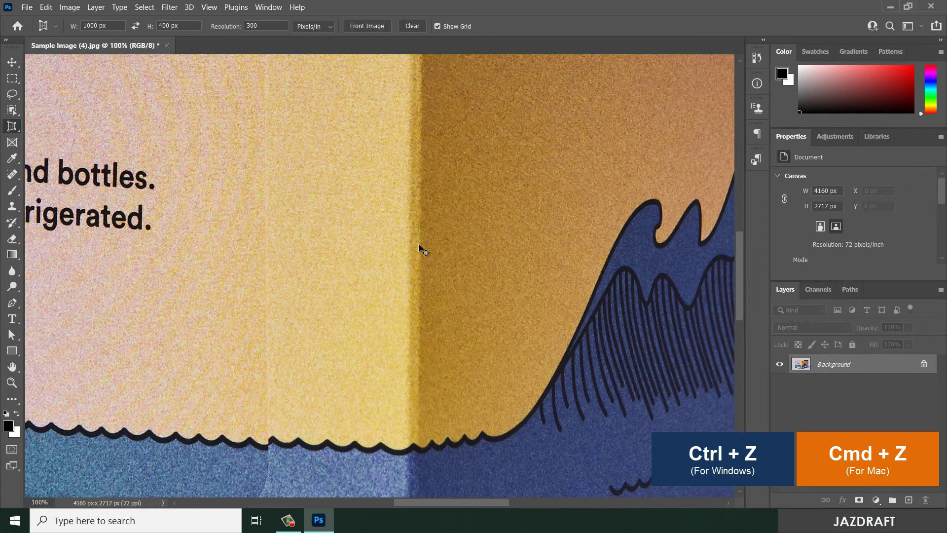
key("ctrl+0")
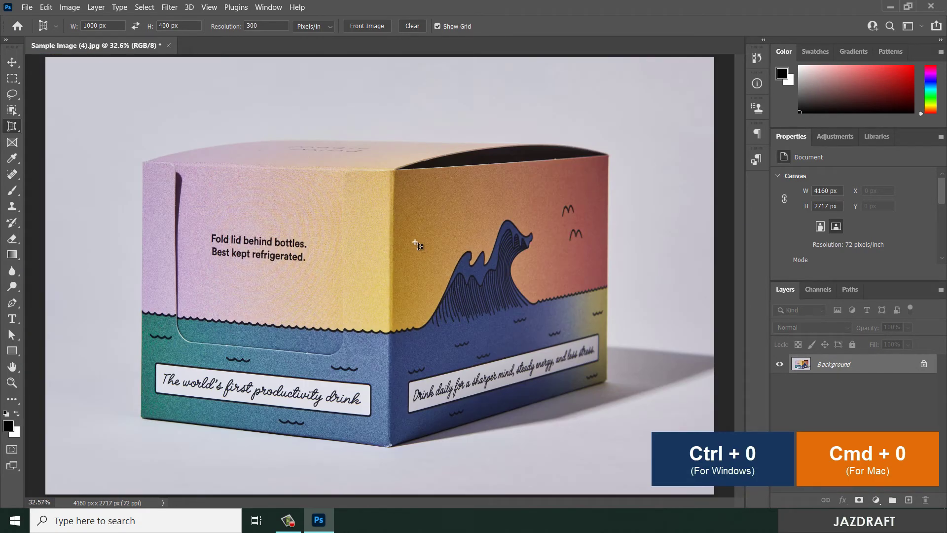
Step: Set the crop size to 100 × 100 mm, keeping pixels per inch for resolution
left_click(142, 163)
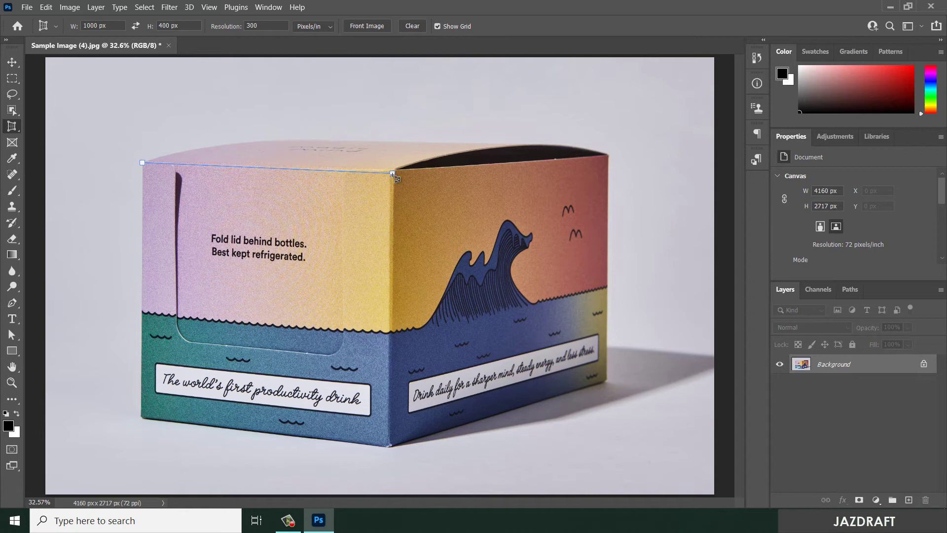
key("Escape")
key("Return")
type("5")
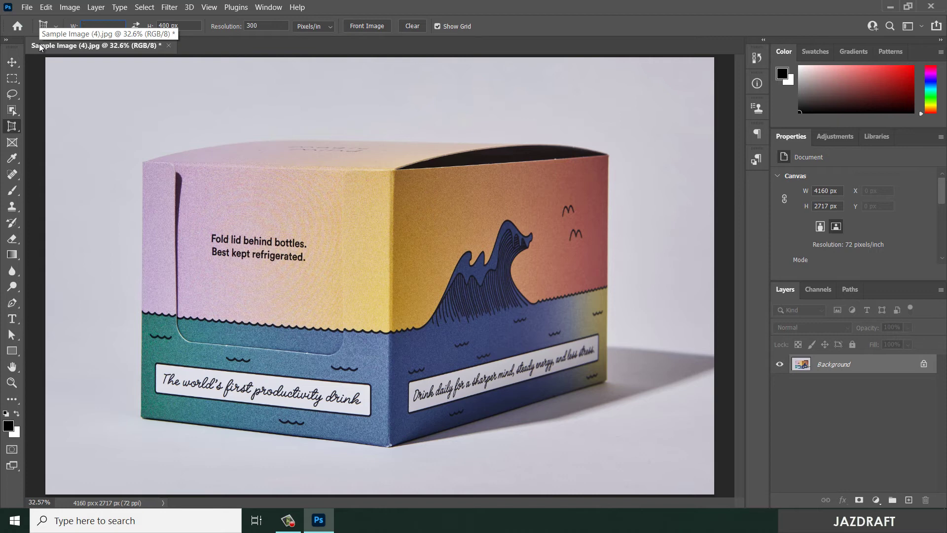
type(" mm")
key("Tab")
type("100")
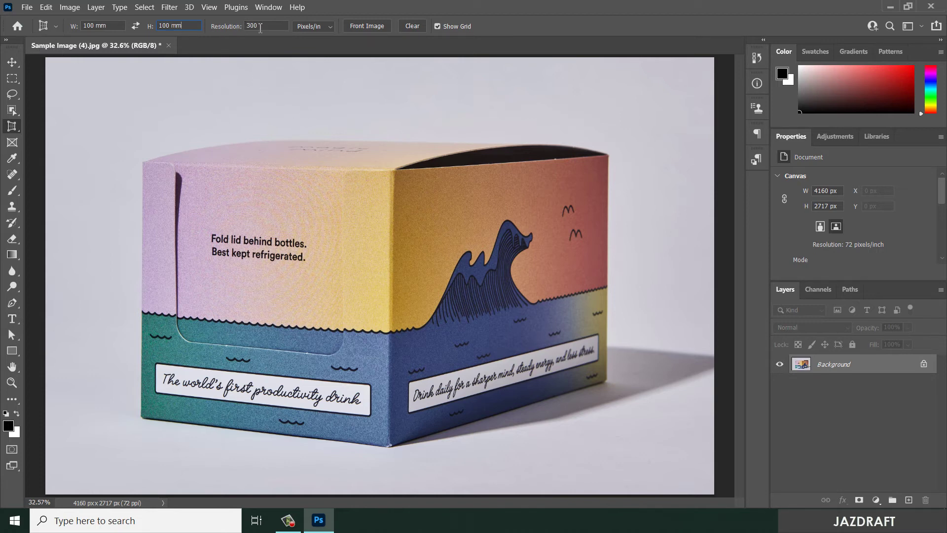
left_click(333, 28)
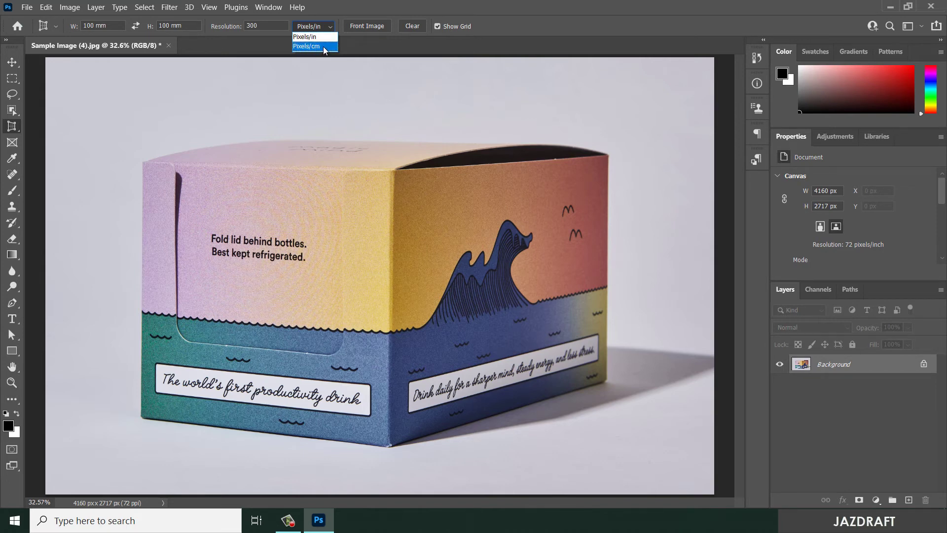
left_click(332, 27)
Step: Mark the left face's four corners, fixing a misplaced point, and commit the 1181 × 1182 px crop
left_click(143, 160)
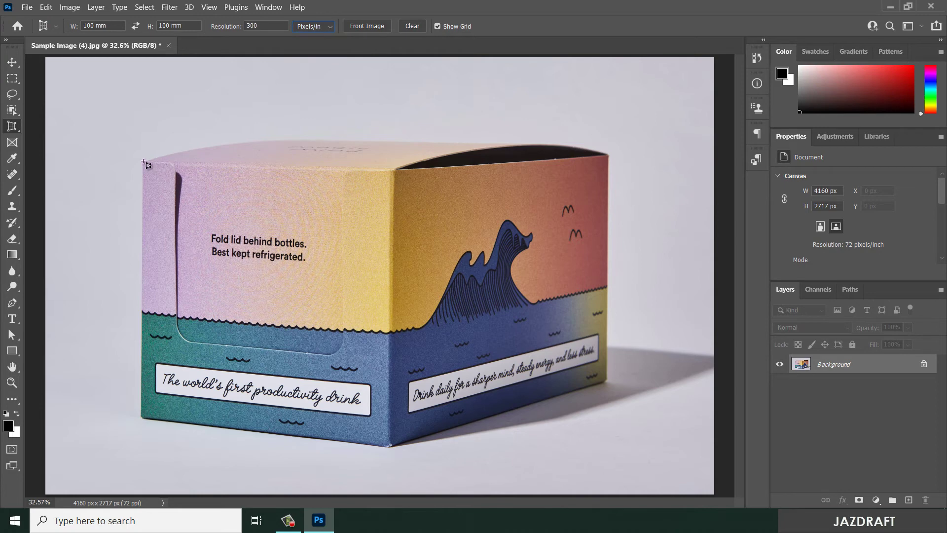
left_click(311, 174)
key("BackSpace")
left_click(392, 172)
left_click(387, 444)
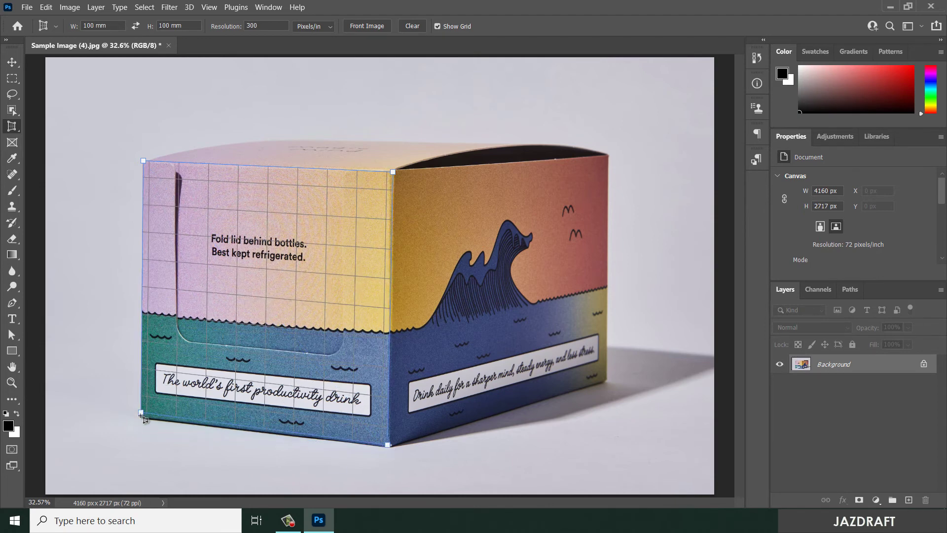
left_click(143, 418)
left_click_drag(143, 417, 141, 416)
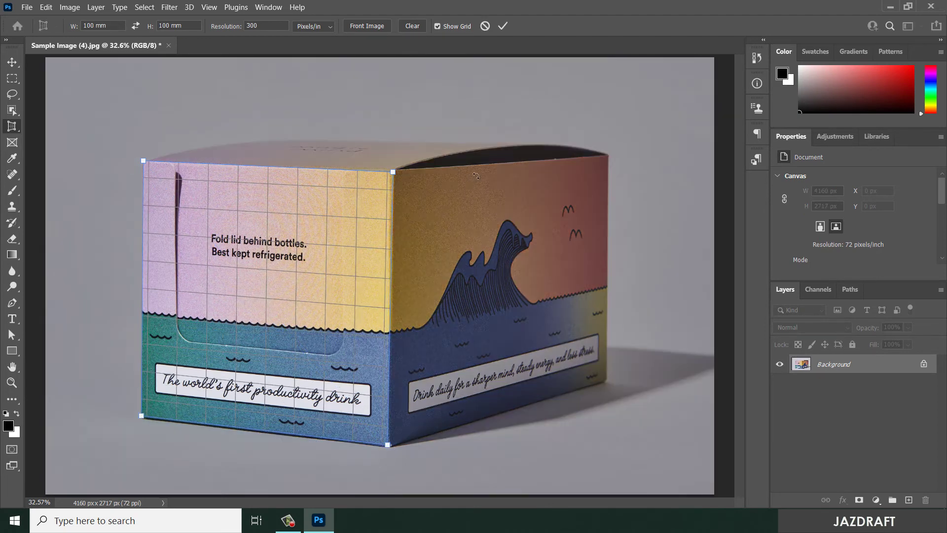
left_click(503, 27)
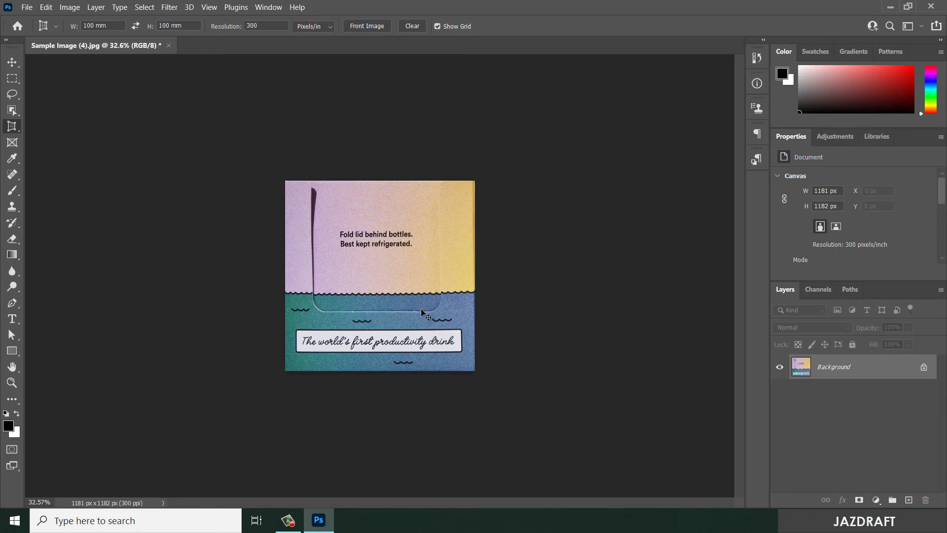
Step: Undo, apply Front Image sizing, and crop the front face to 4160 × 2718 px at 72 ppi
key("ctrl+z")
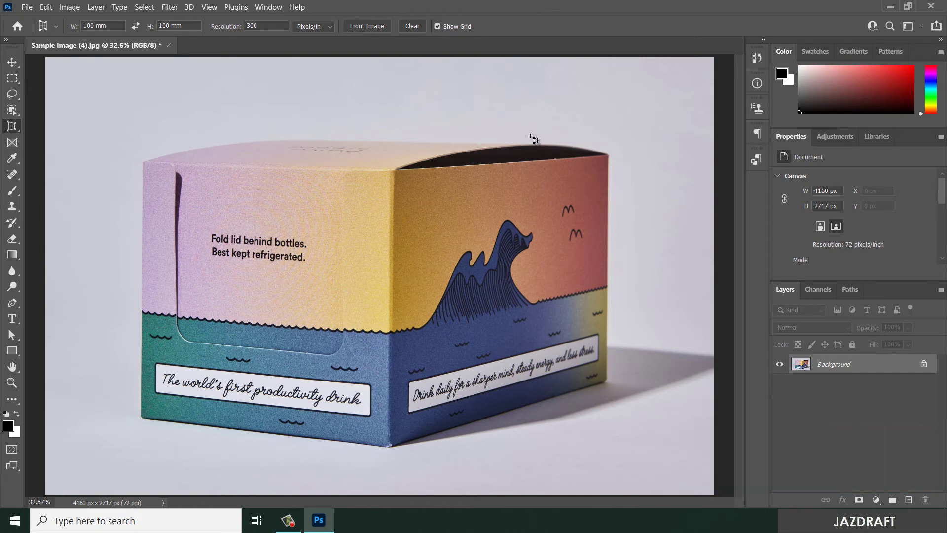
left_click(371, 27)
left_click(393, 172)
left_click(388, 446)
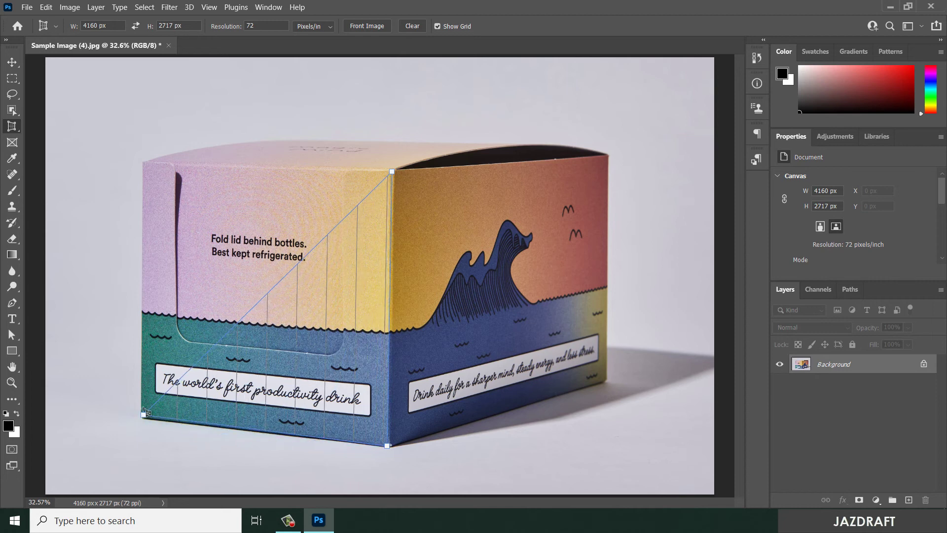
left_click(143, 416)
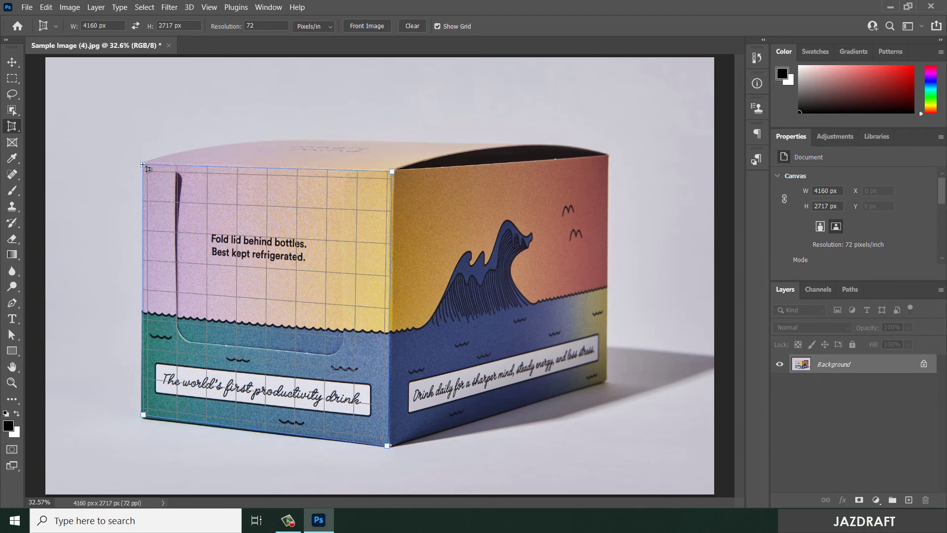
left_click(144, 165)
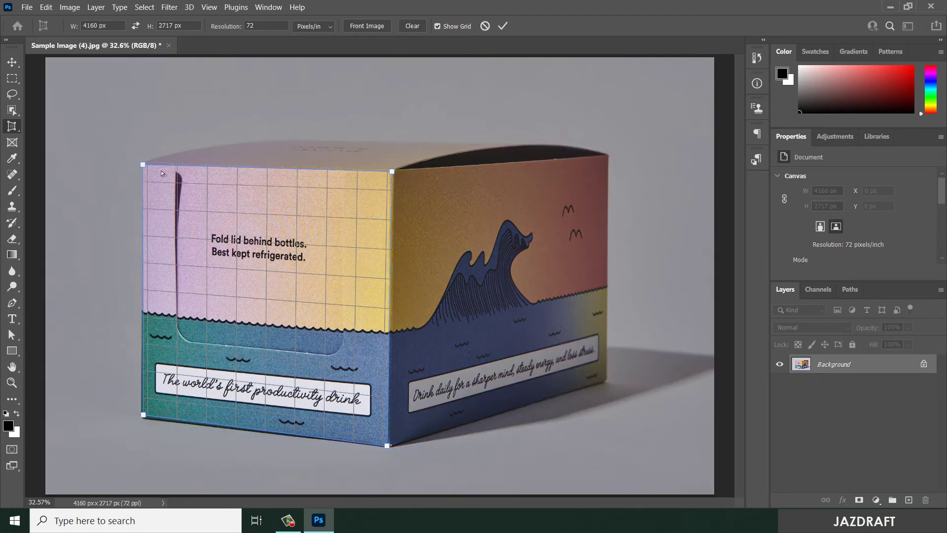
left_click(503, 26)
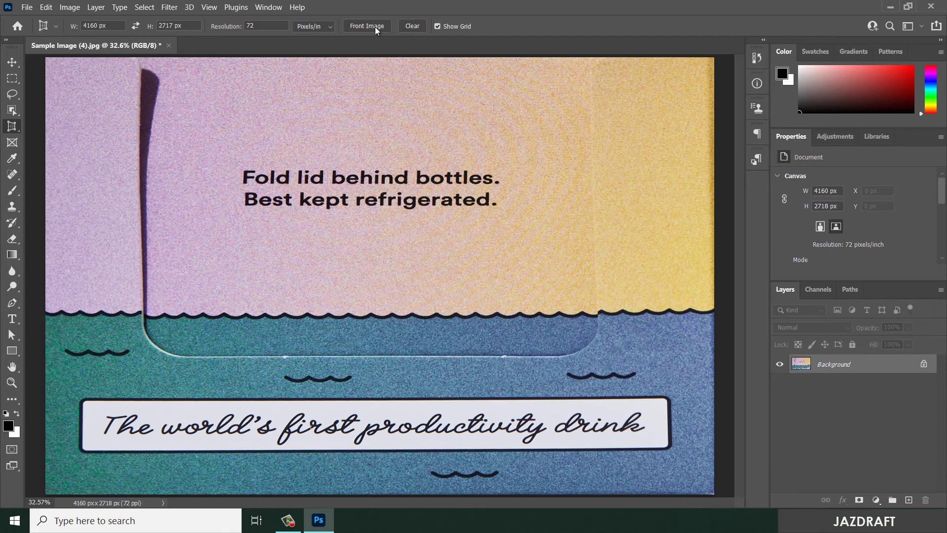
Step: Undo, clear the fixed crop size, and mark the front face's four corners
key("ctrl+z")
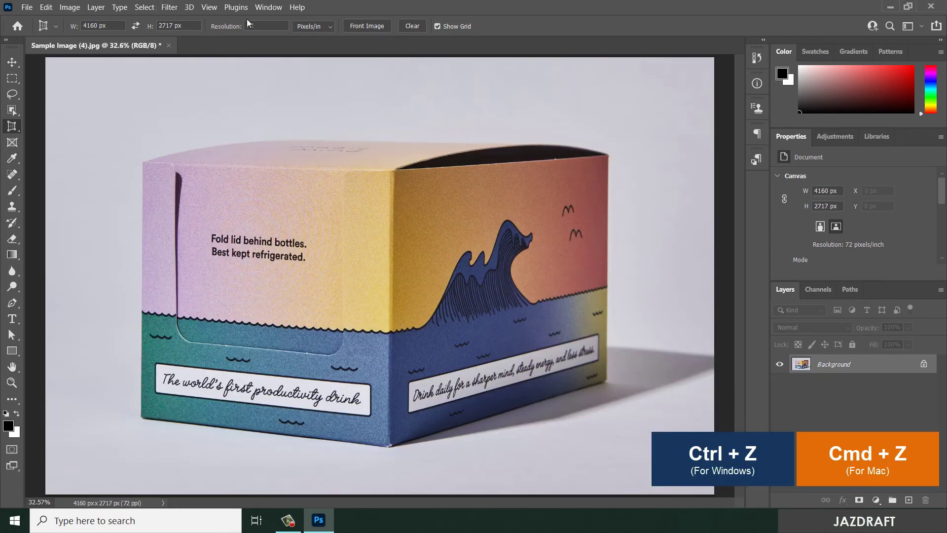
left_click(414, 27)
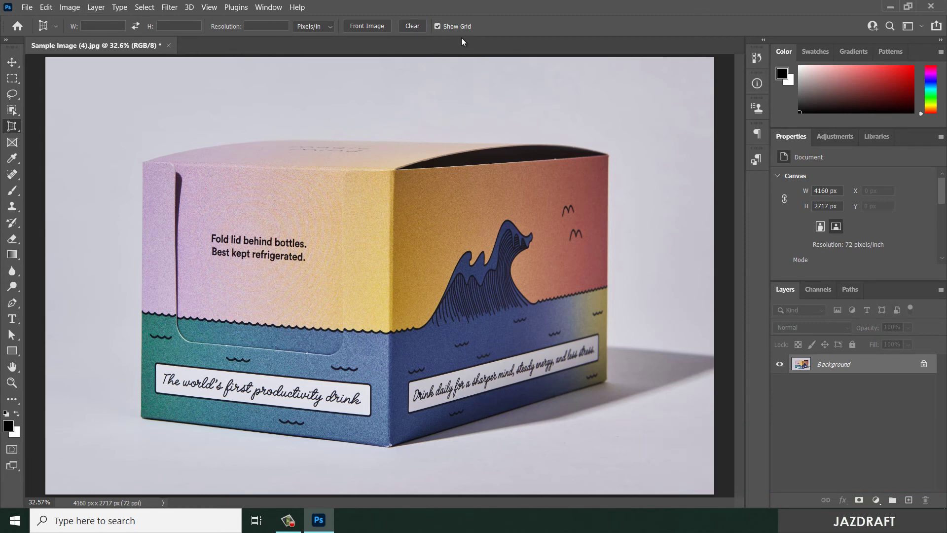
left_click(143, 162)
left_click(389, 171)
left_click(389, 446)
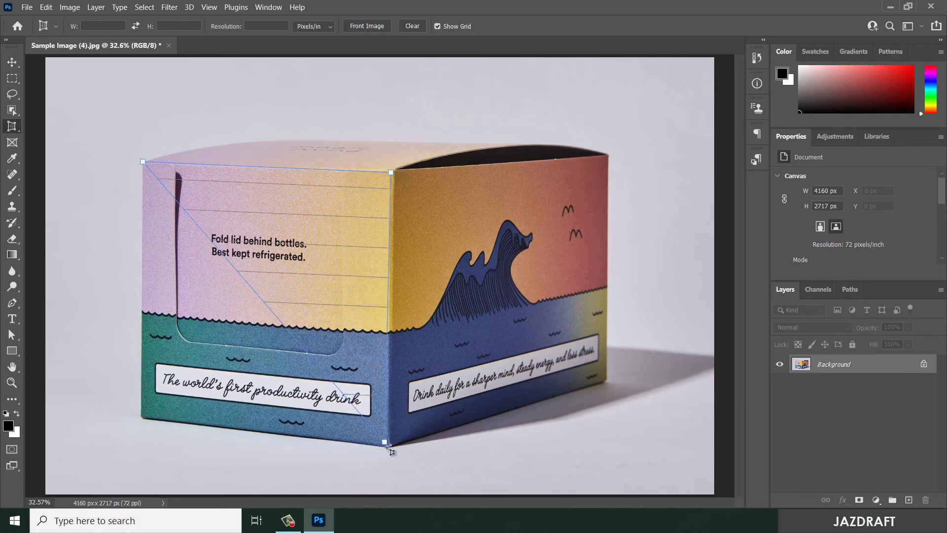
left_click(142, 419)
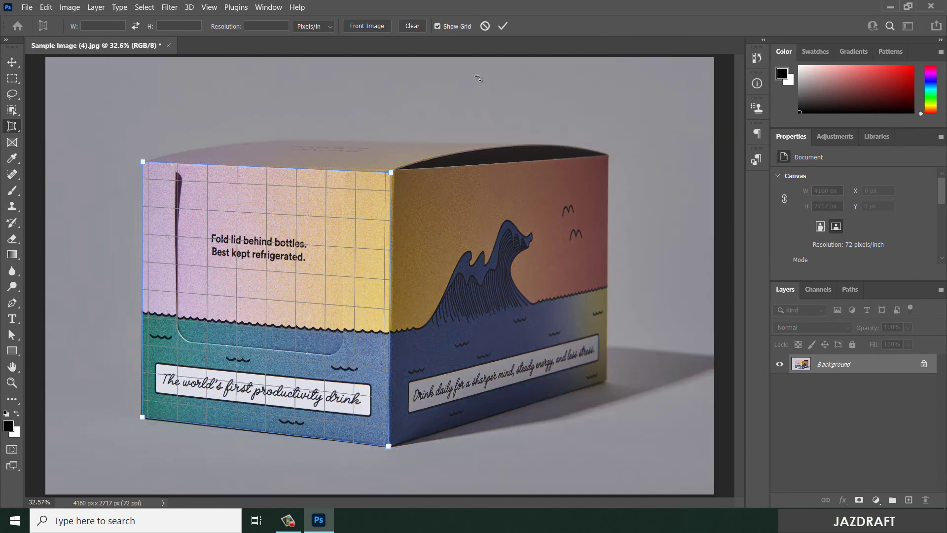
Step: Toggle the crop grid several times, ending hidden, then commit the 2088 × 1718 px crop
left_click(438, 27)
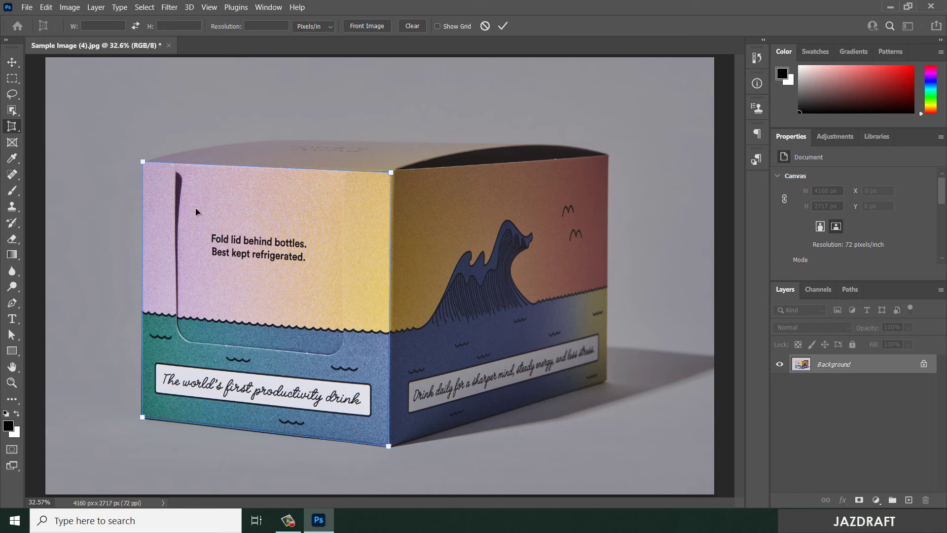
left_click(437, 26)
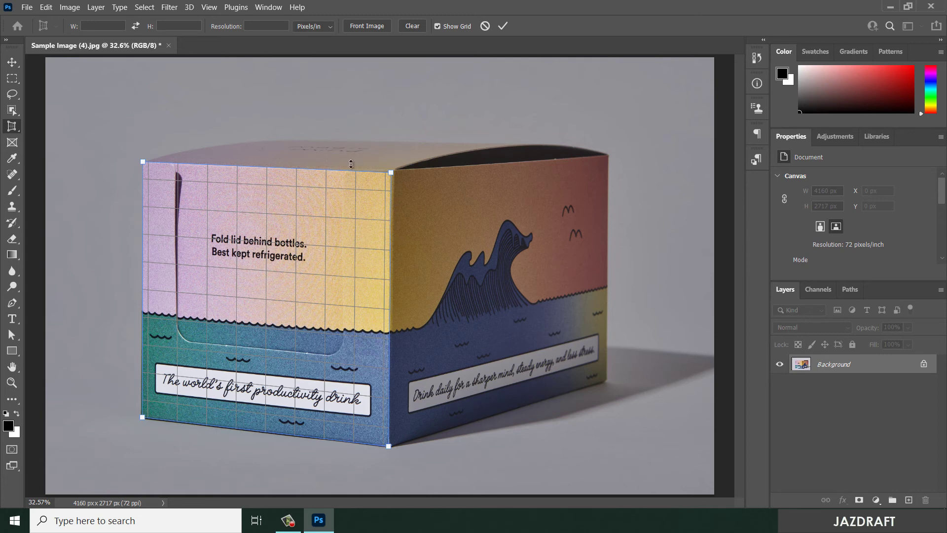
left_click(438, 26)
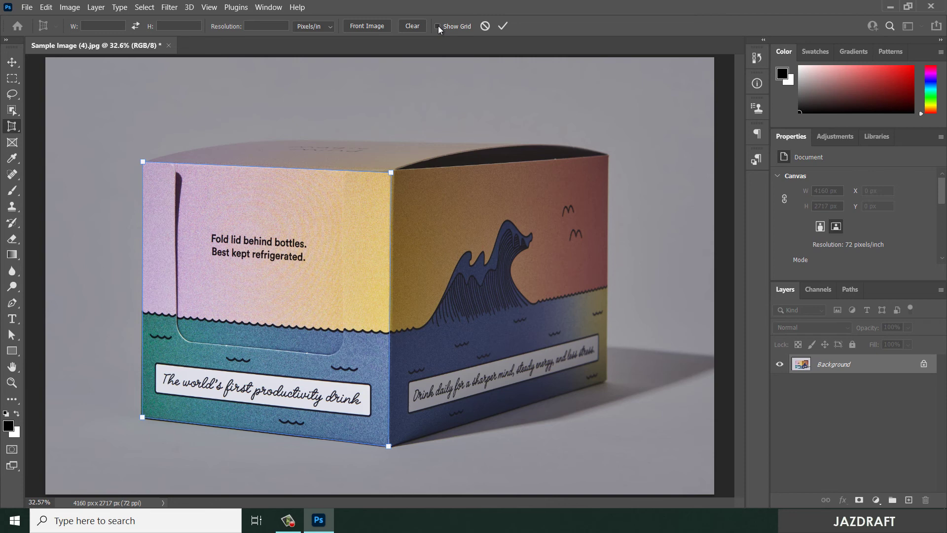
left_click(438, 26)
left_click(438, 26)
left_click(502, 26)
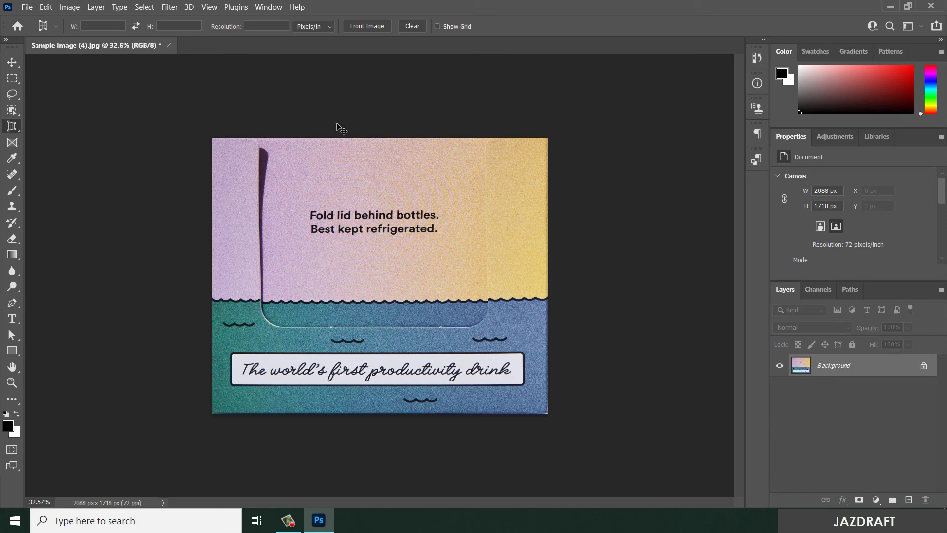
Step: Undo and re-mark the front face's four corners, committing a 2216 × 1714 px crop
key("ctrl+z")
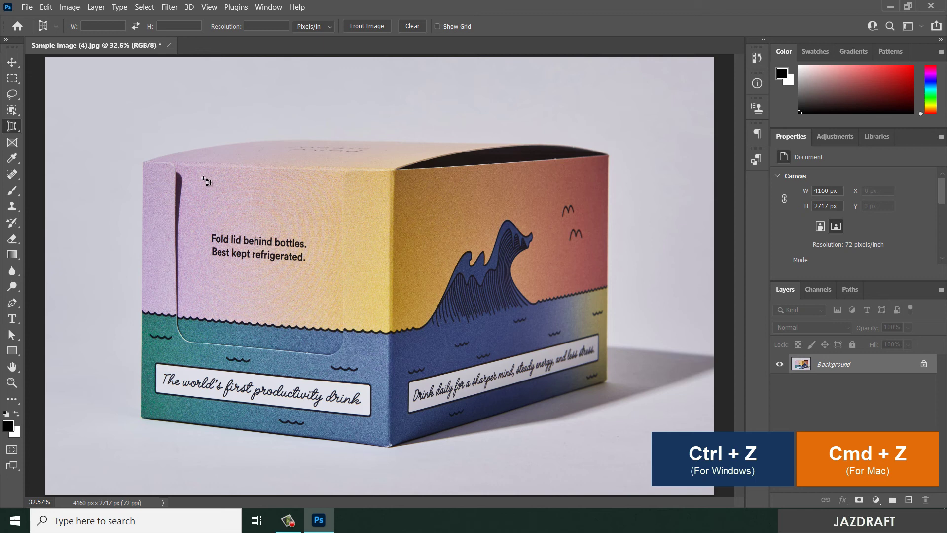
left_click(143, 162)
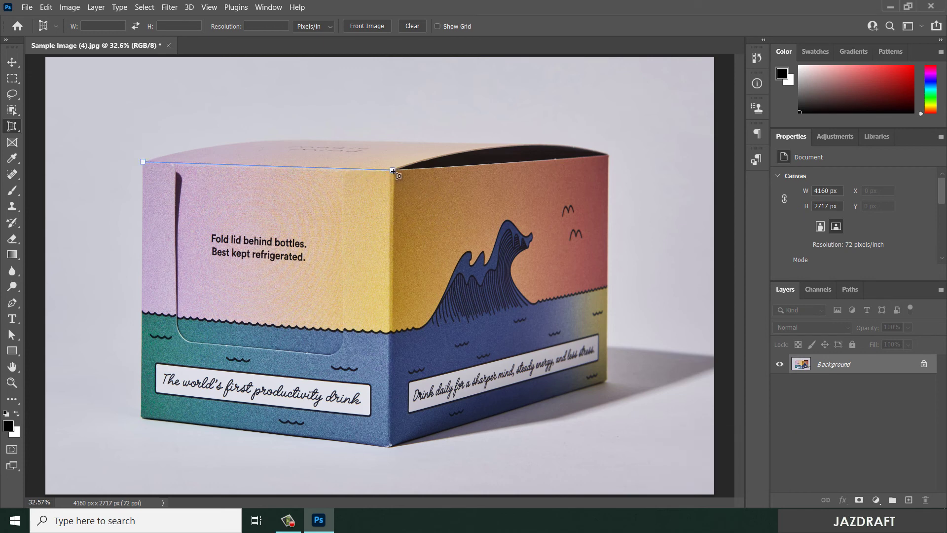
left_click(392, 171)
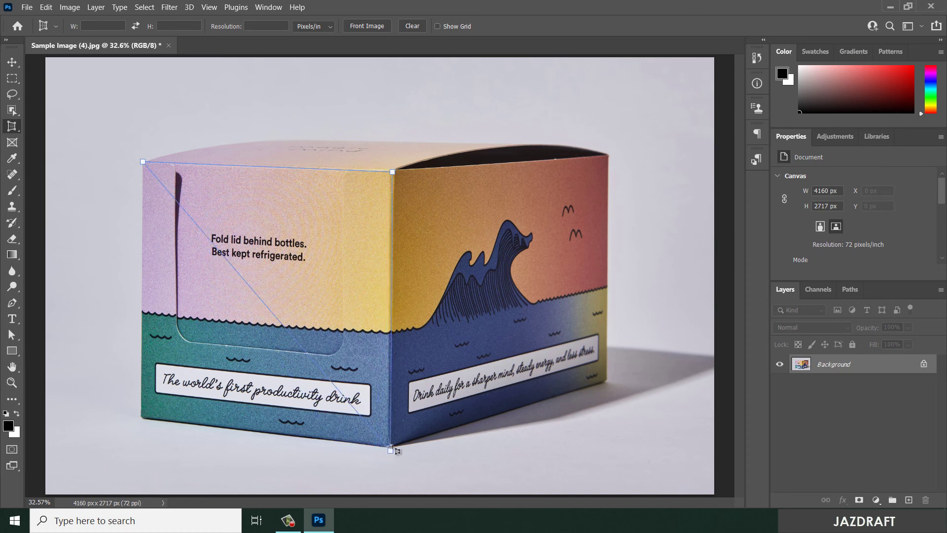
left_click(388, 445)
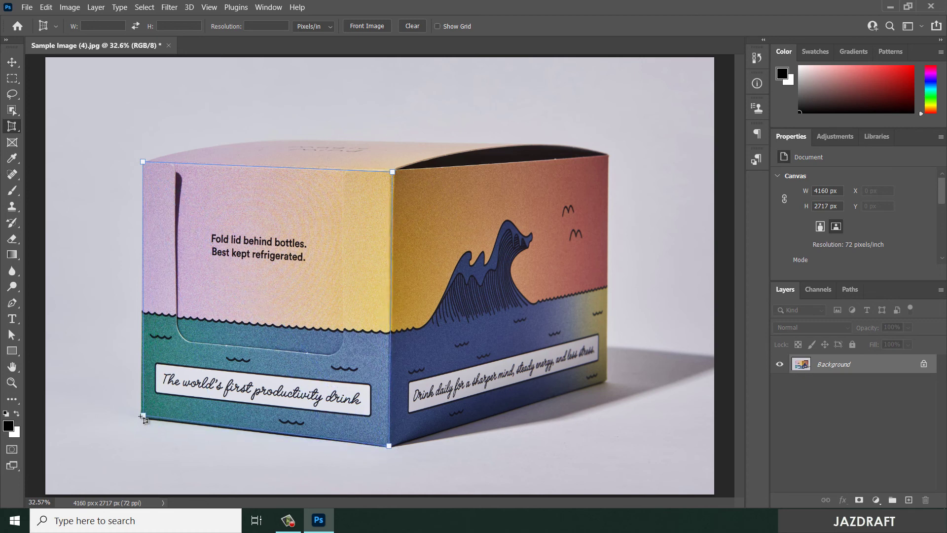
left_click(141, 417)
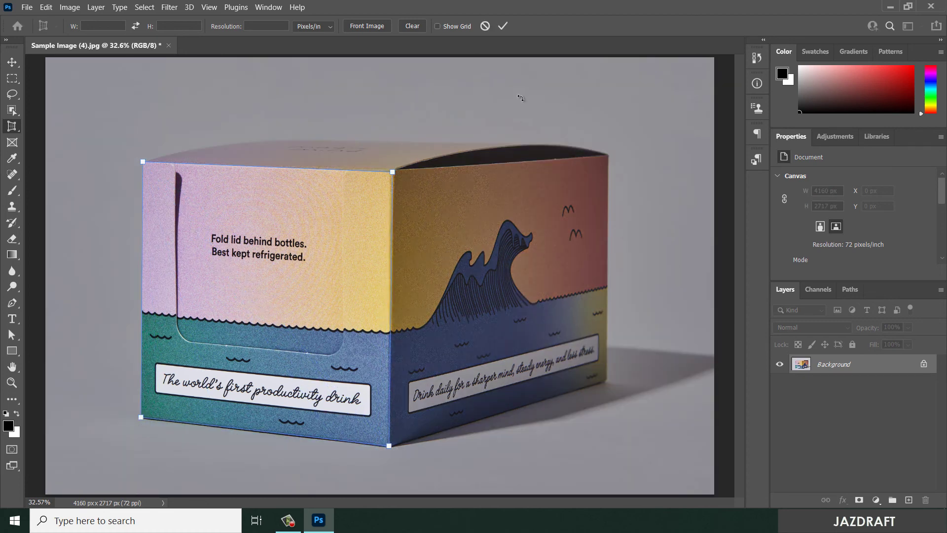
left_click(503, 26)
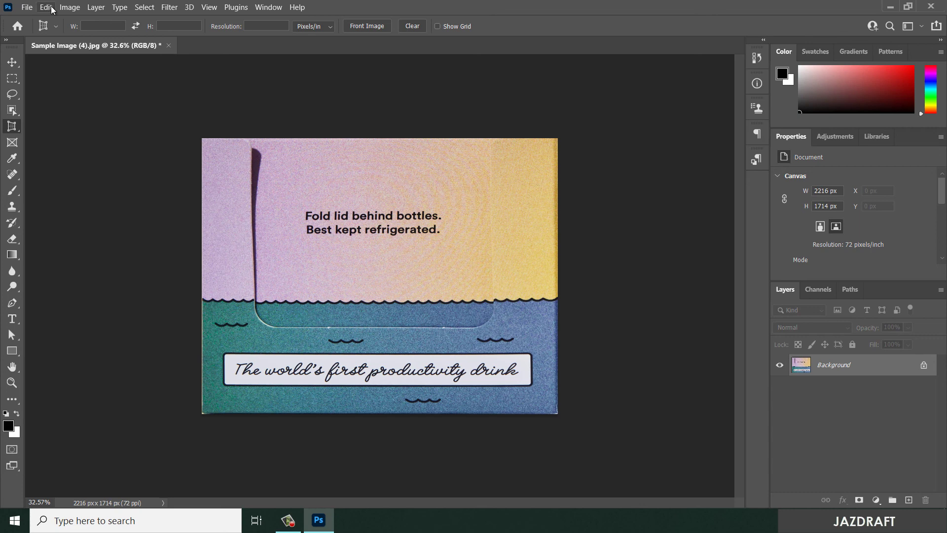
Step: Check Image Size in millimetres (781.76 × 604.66 mm), close it unchanged, then undo the crop
left_click(70, 7)
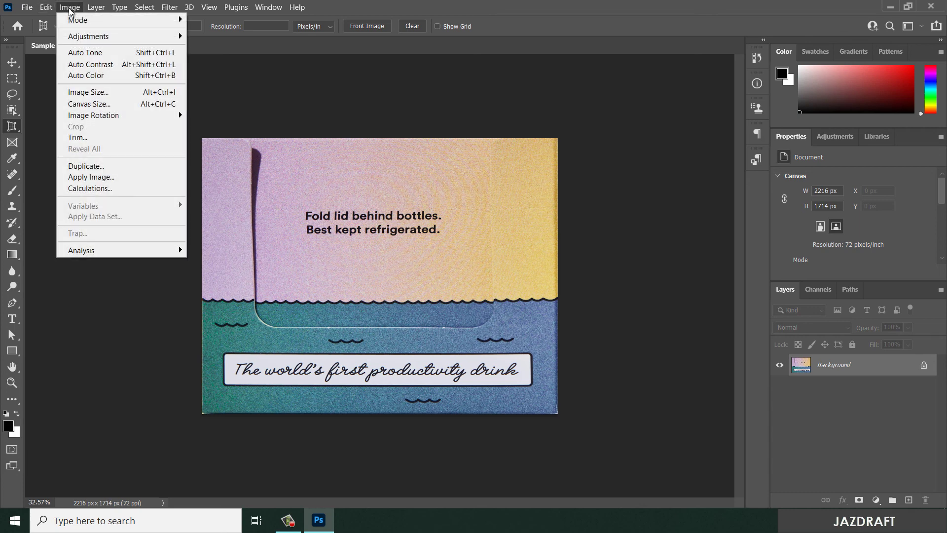
left_click(72, 93)
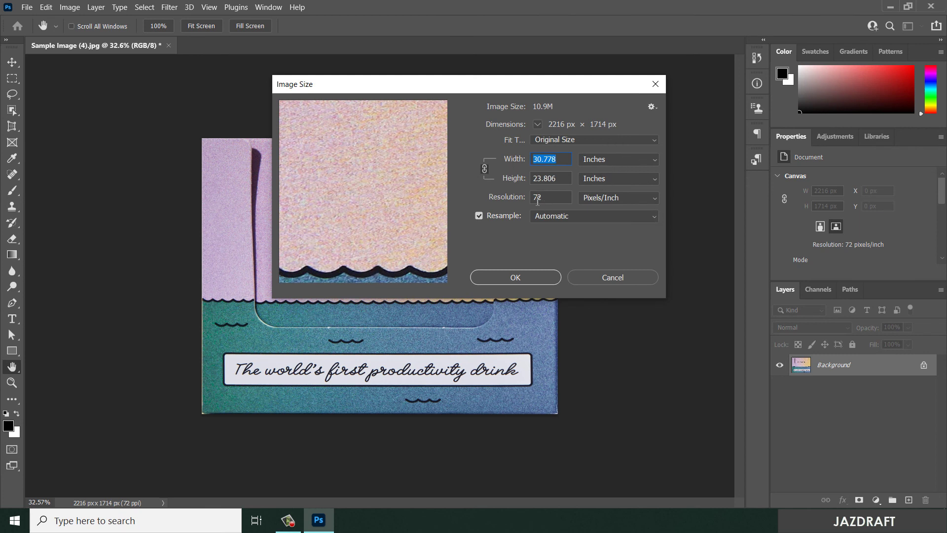
left_click(602, 163)
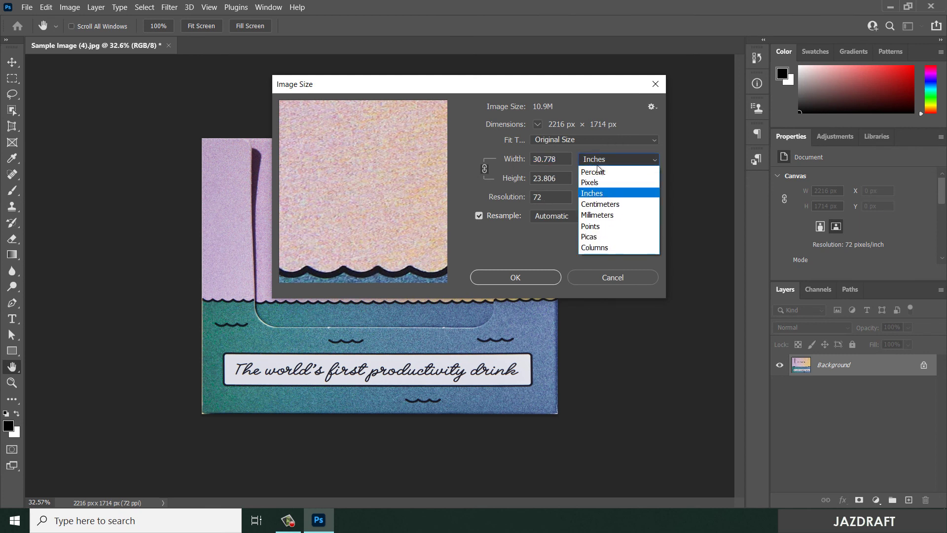
left_click(597, 196)
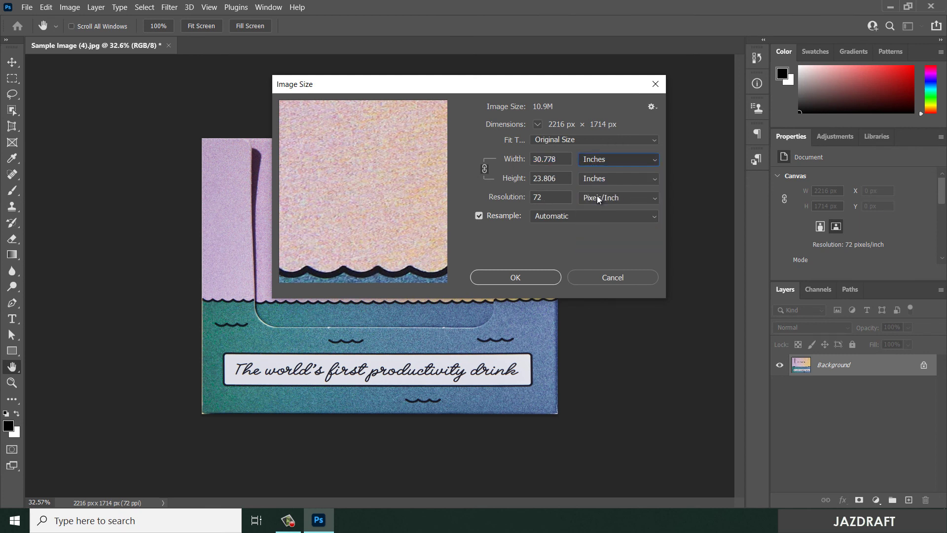
left_click(606, 161)
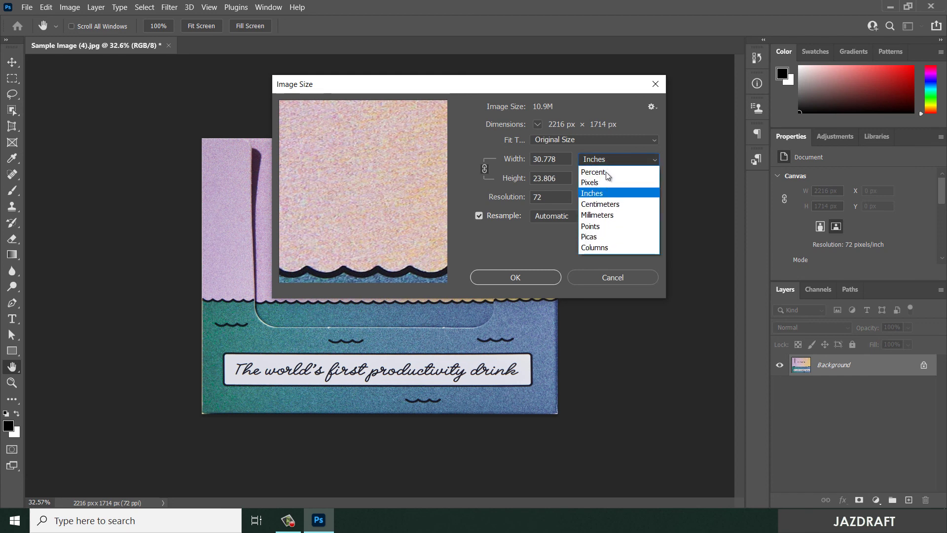
left_click(604, 215)
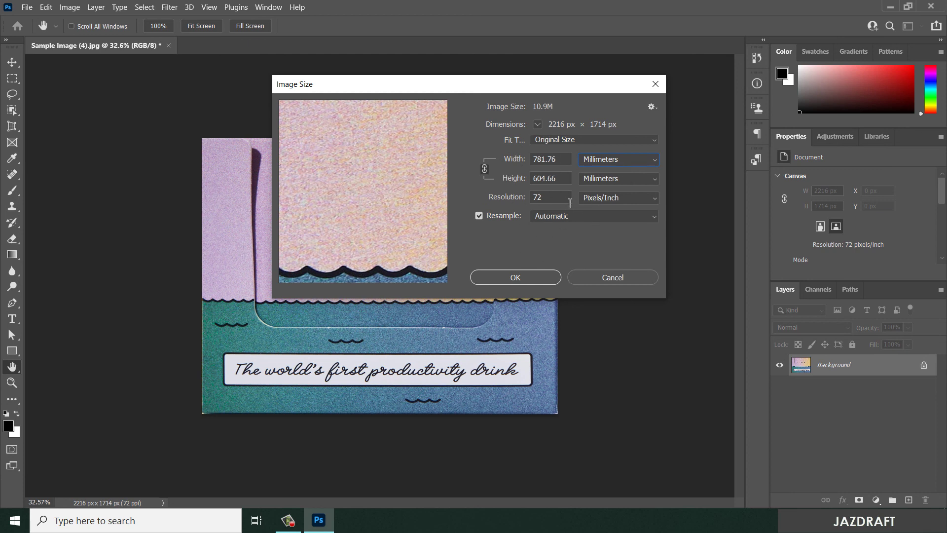
left_click(623, 280)
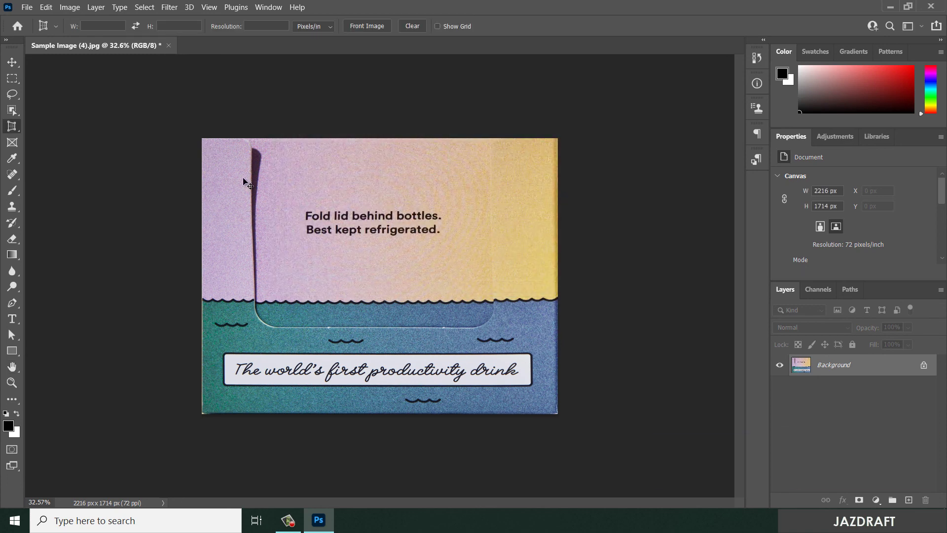
key("ctrl+z")
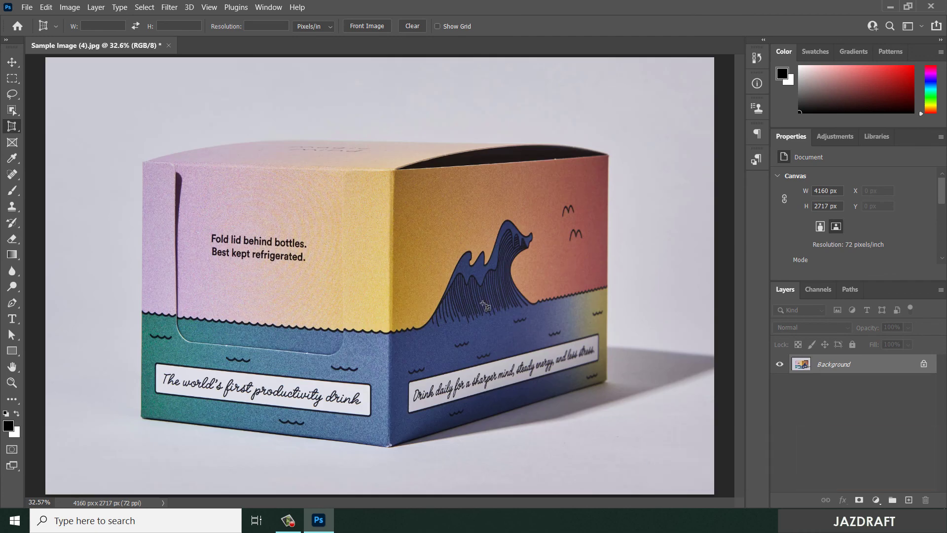